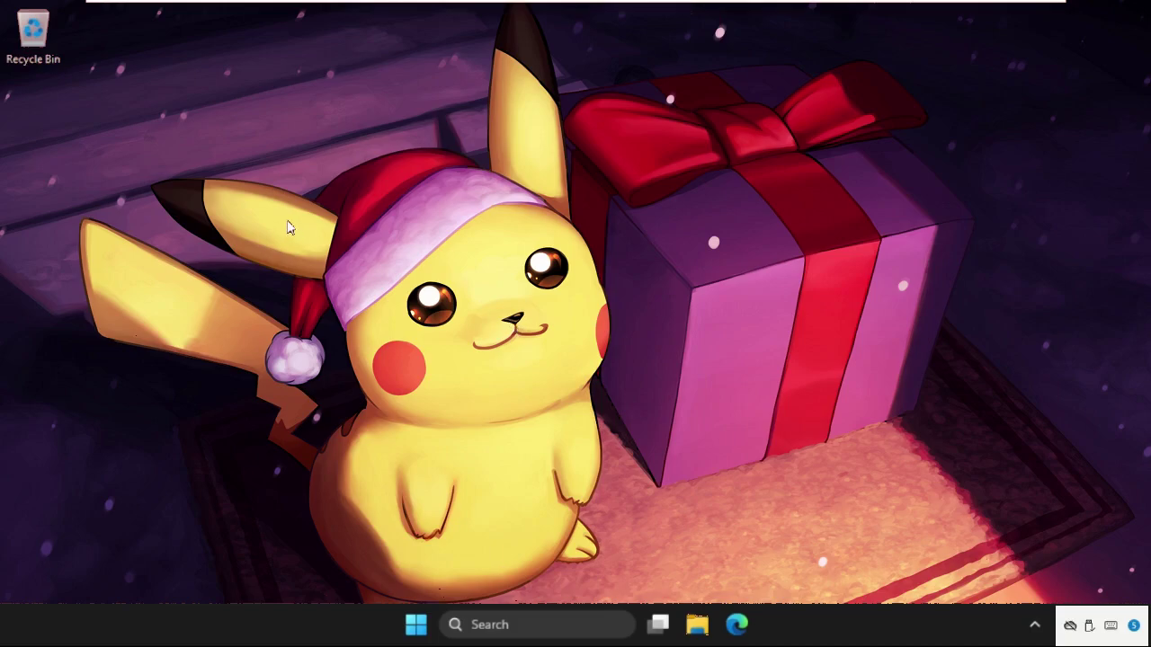
Step: Search for 'cmd', run Command Prompt as administrator, and approve the elevation prompt
right_click(501, 168)
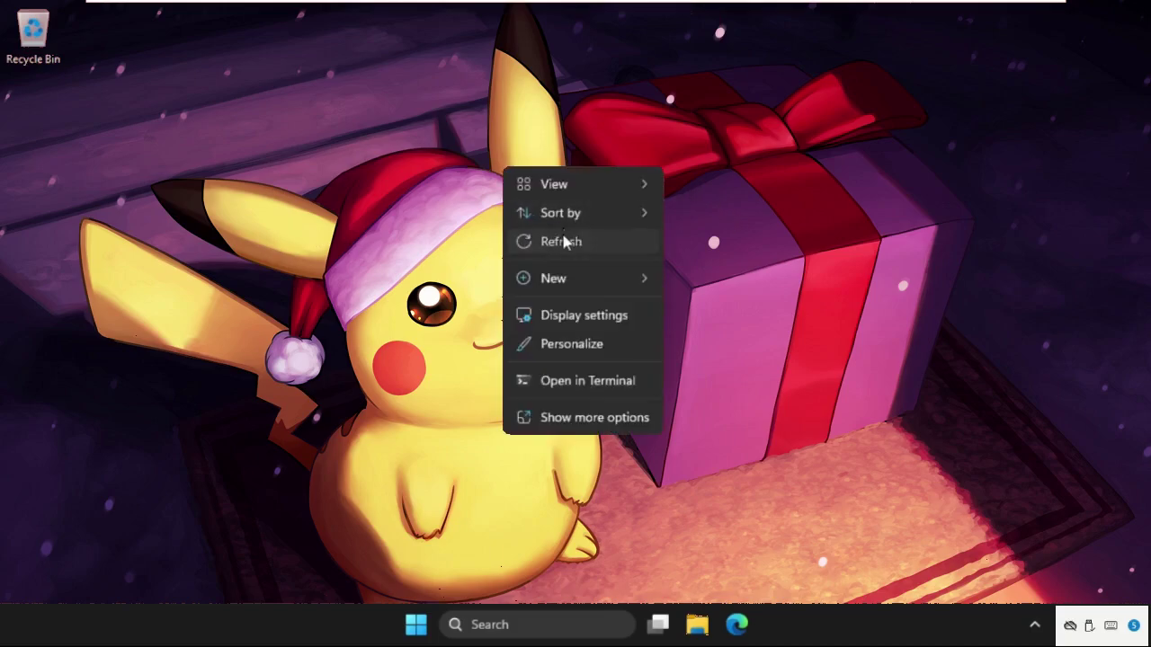
left_click(565, 243)
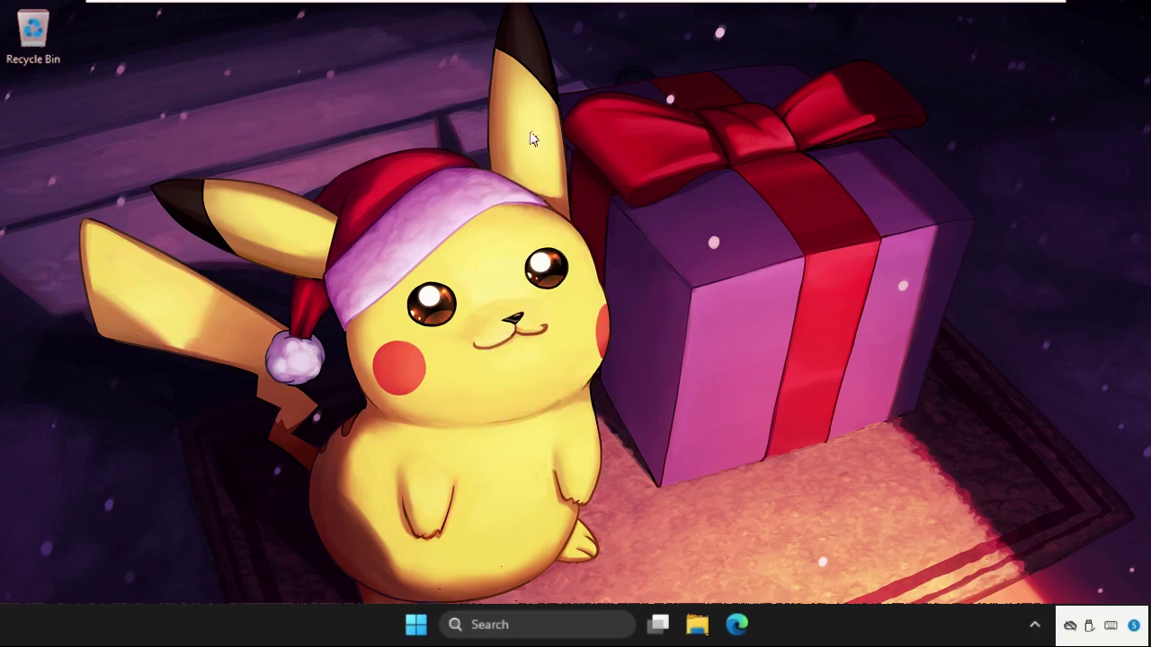
left_click(509, 630)
type("cmd")
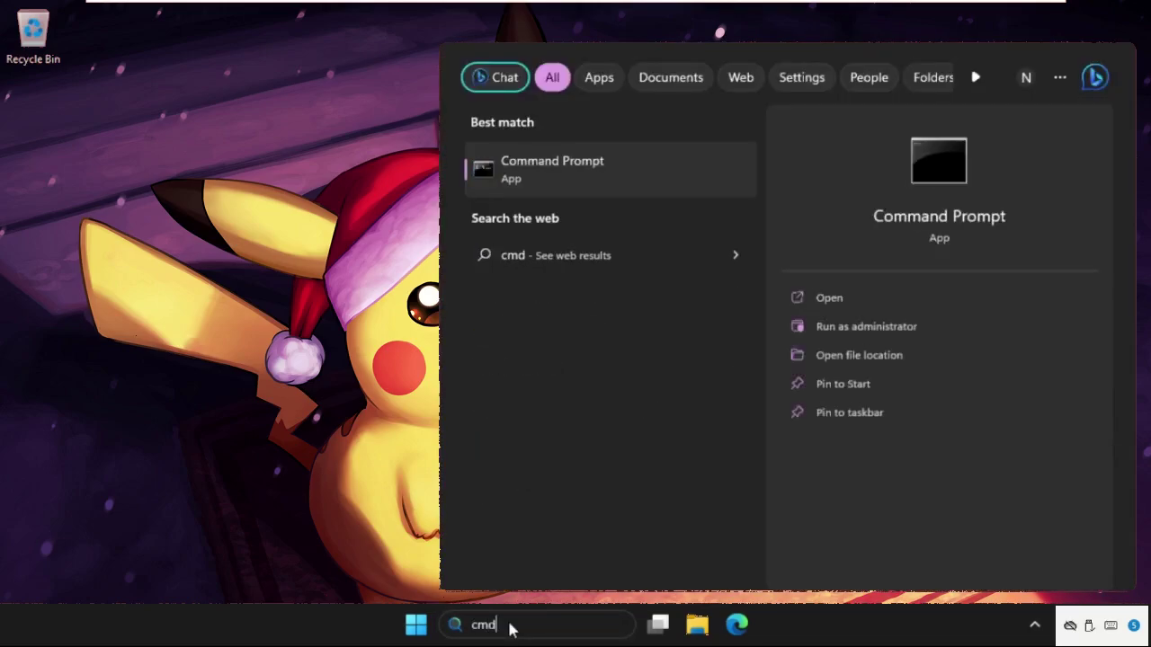
right_click(560, 160)
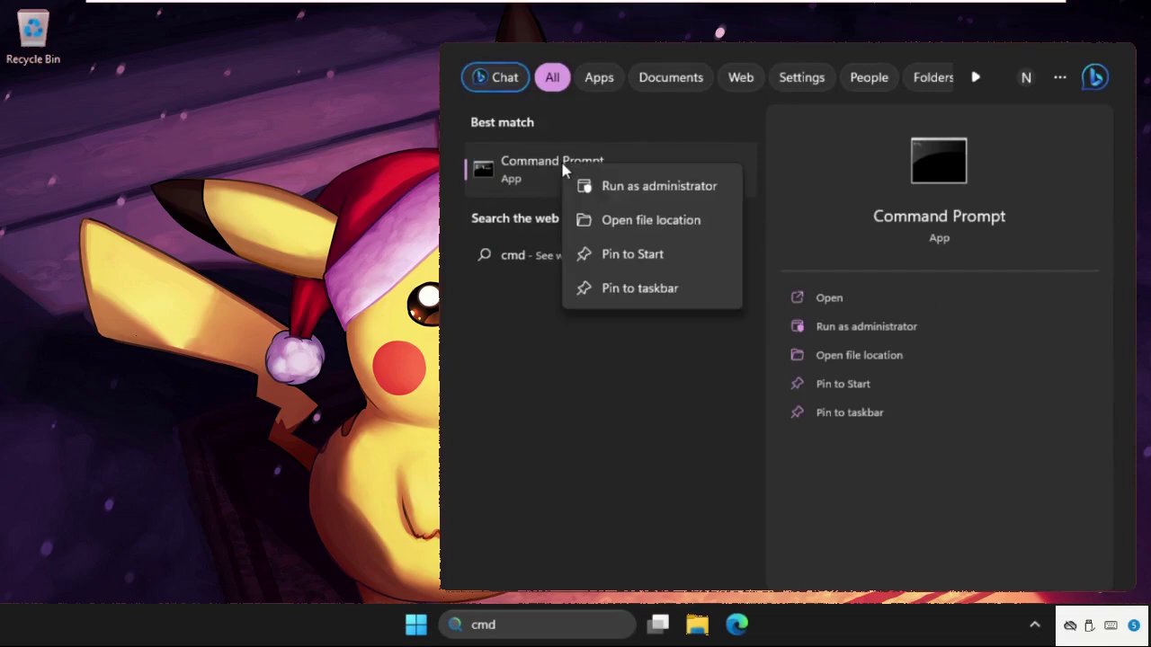
left_click(606, 187)
left_click(531, 455)
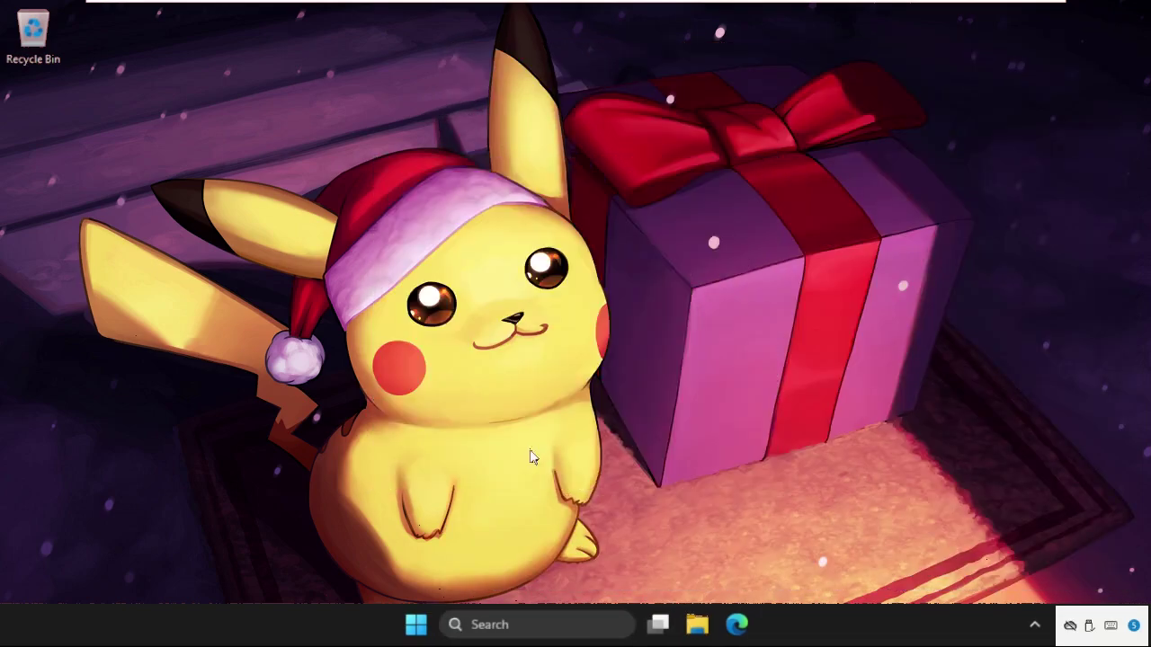
left_click_drag(334, 120, 378, 104)
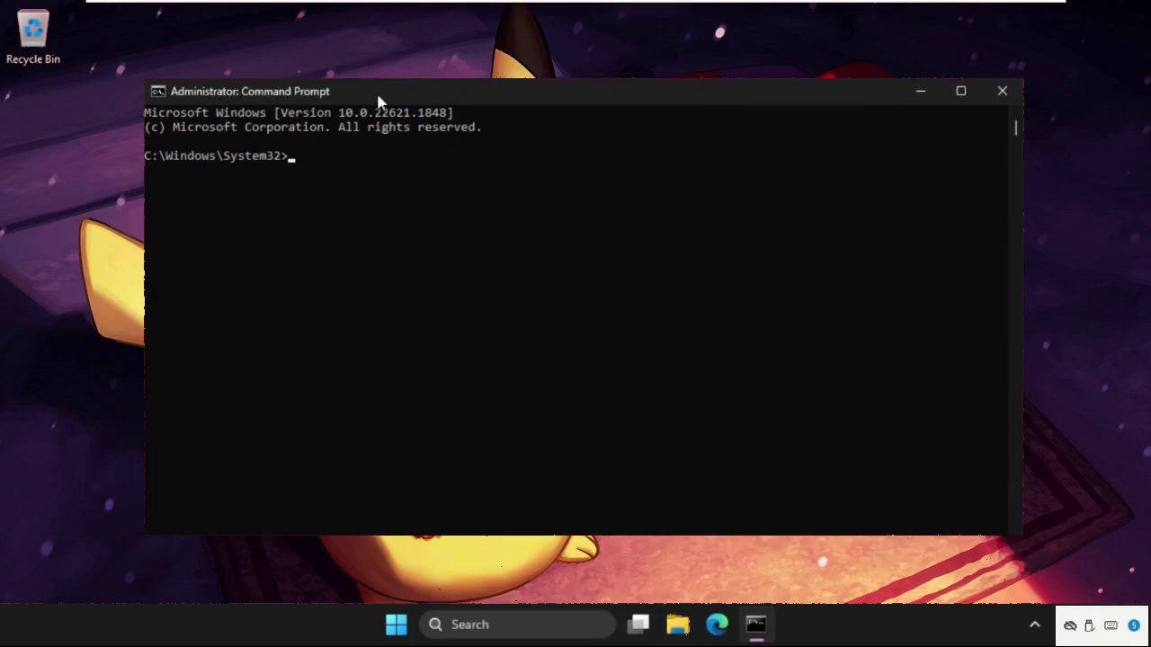
Step: Run chkdsk as a read-only disk check, then begin typing an sfc command
type("chkdsk")
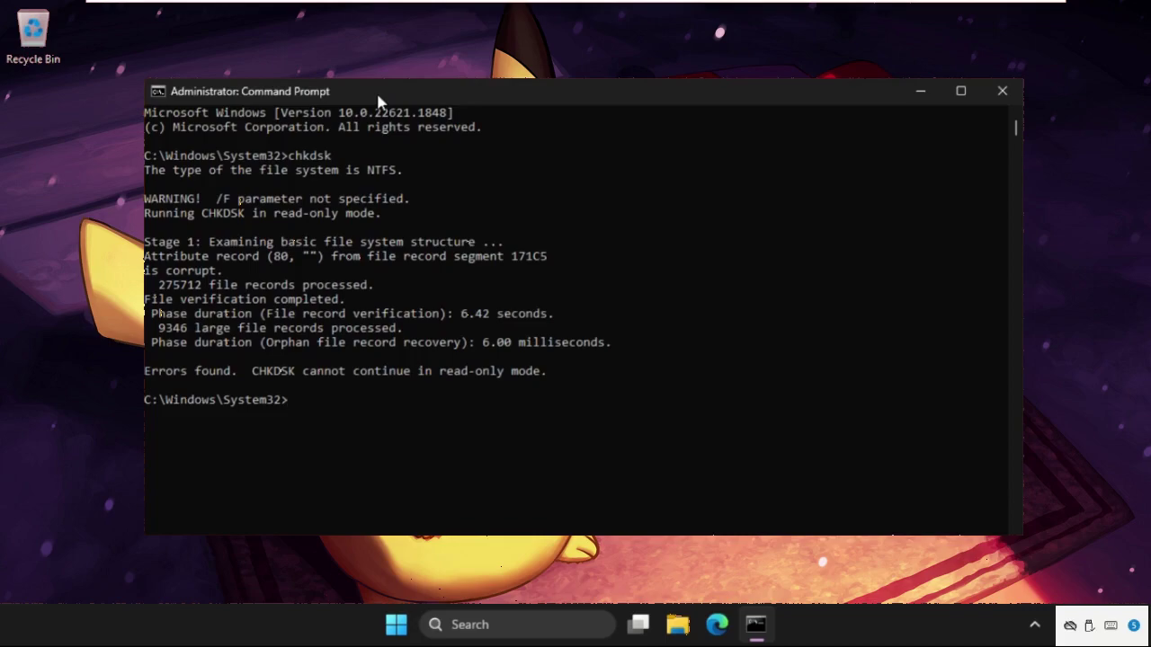
type("sfc /scann")
Step: Run sfc /scanfile=c:\windows\system32\ieframe.dll, which finds no integrity violations
key("BackSpace")
type("file=c:\\windows")
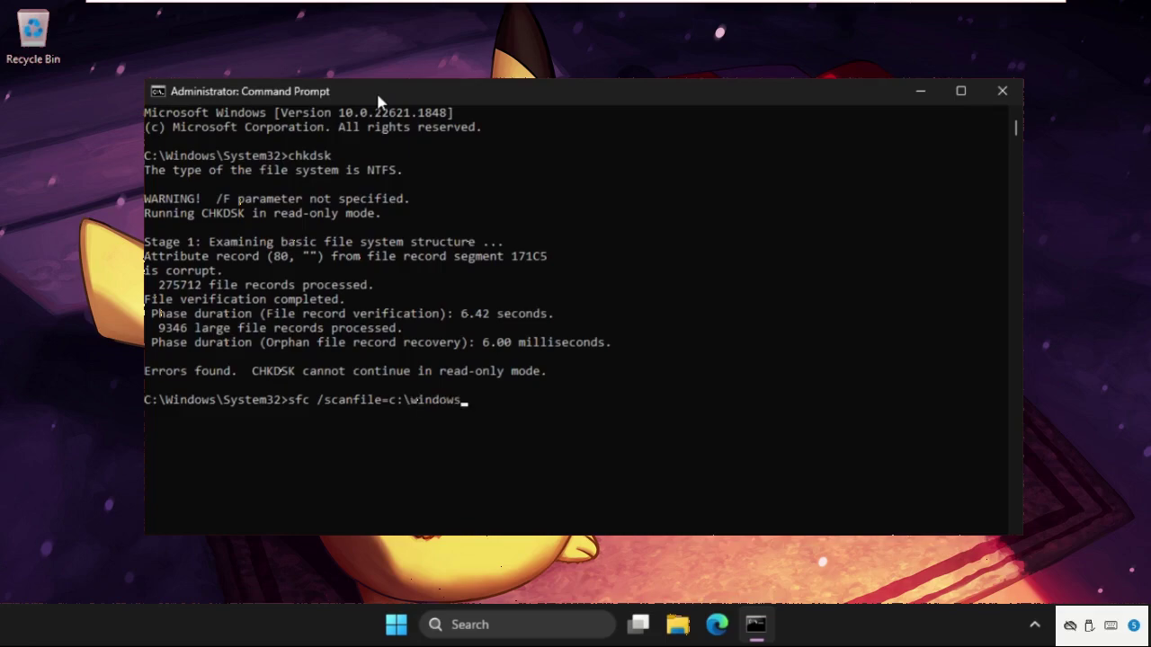
type("\\system32\\iefr")
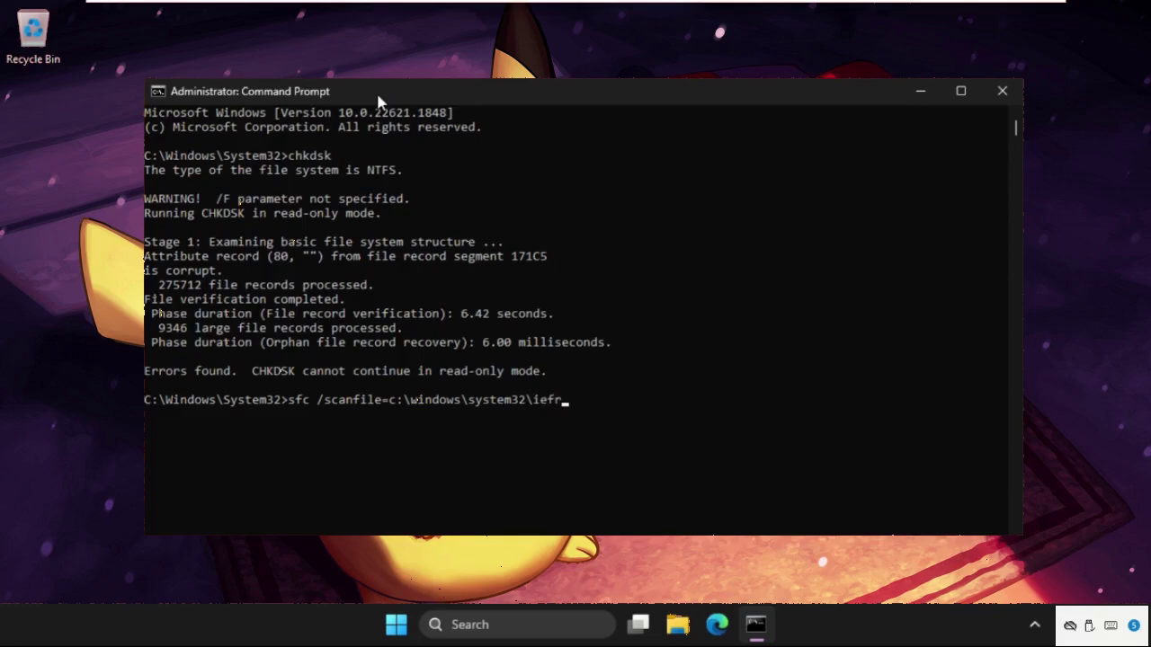
type("s")
key("BackSpace")
type("ame.dll")
key("Return")
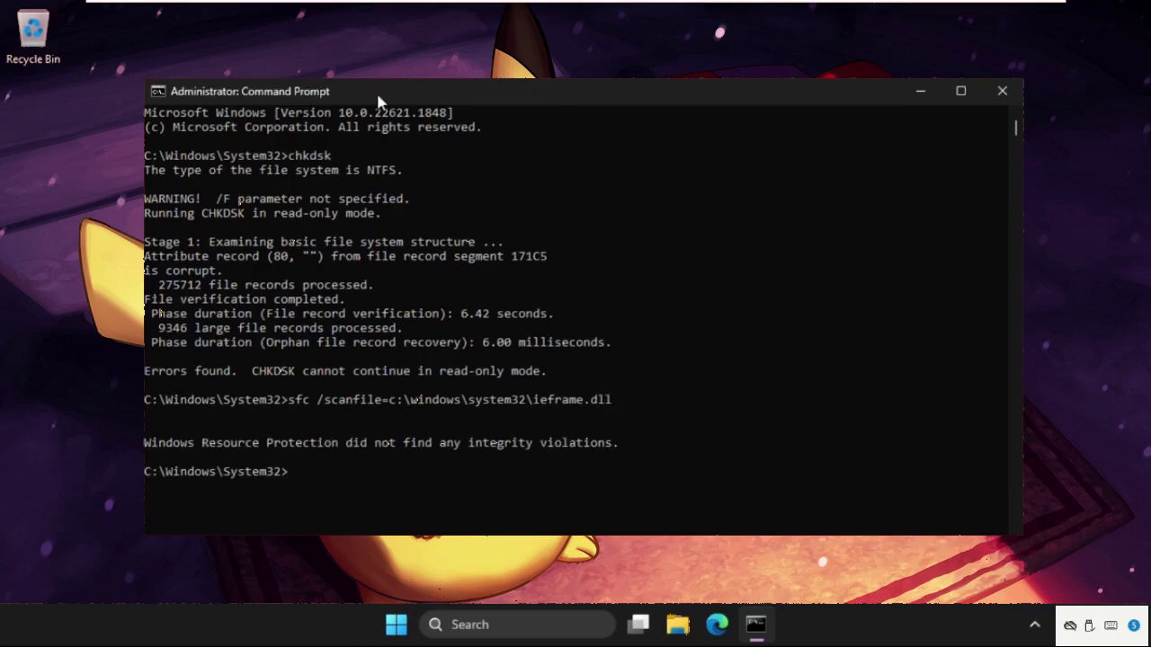
Step: Run sfc /verifyfile=c:\windows\system32\ieframe.dll, again finding no integrity violations
type("sfc /verifyfile=c")
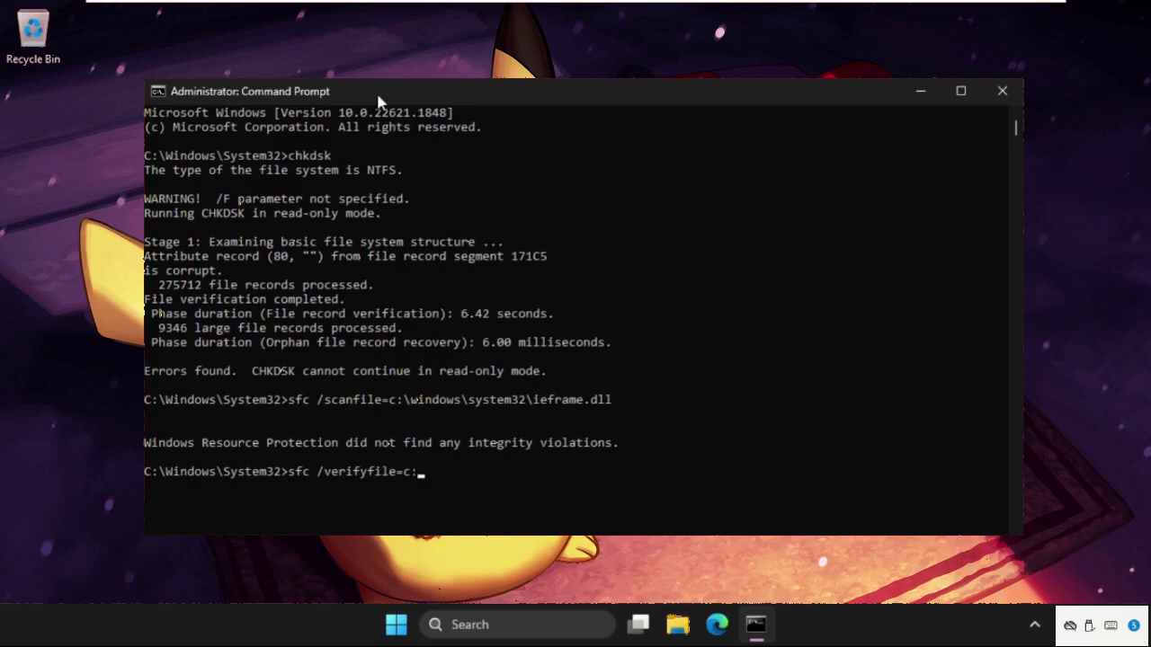
type(":\\windows\\system3")
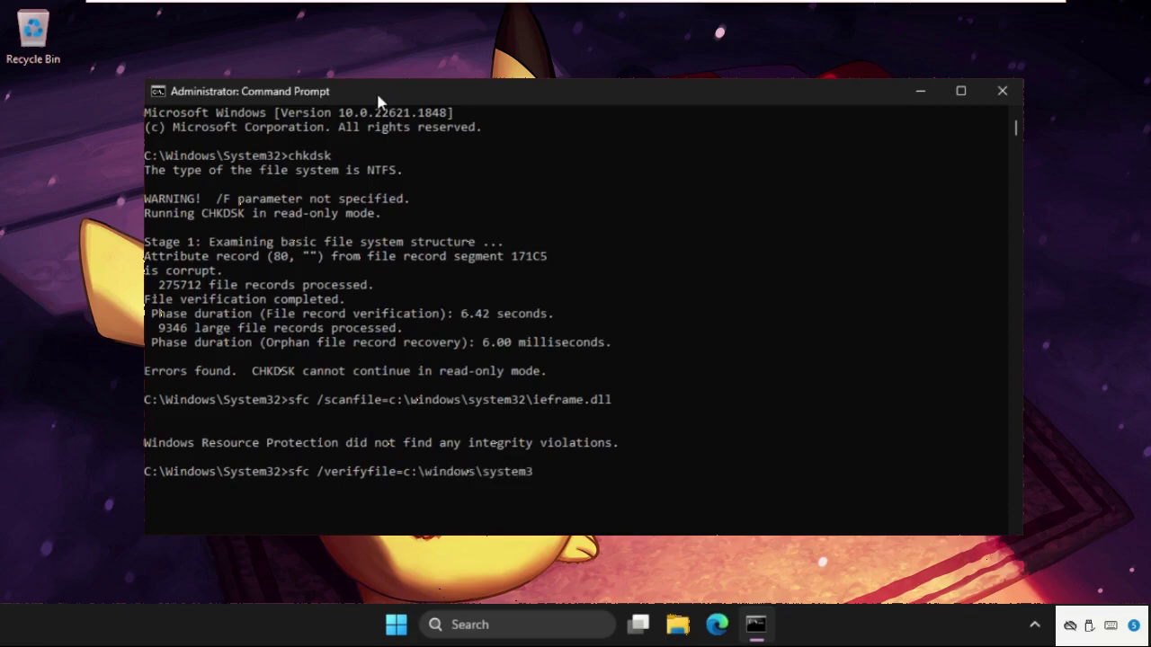
type("2")
type("\\iefram")
type("e")
key("BackSpace")
type("e.dll")
key("Return")
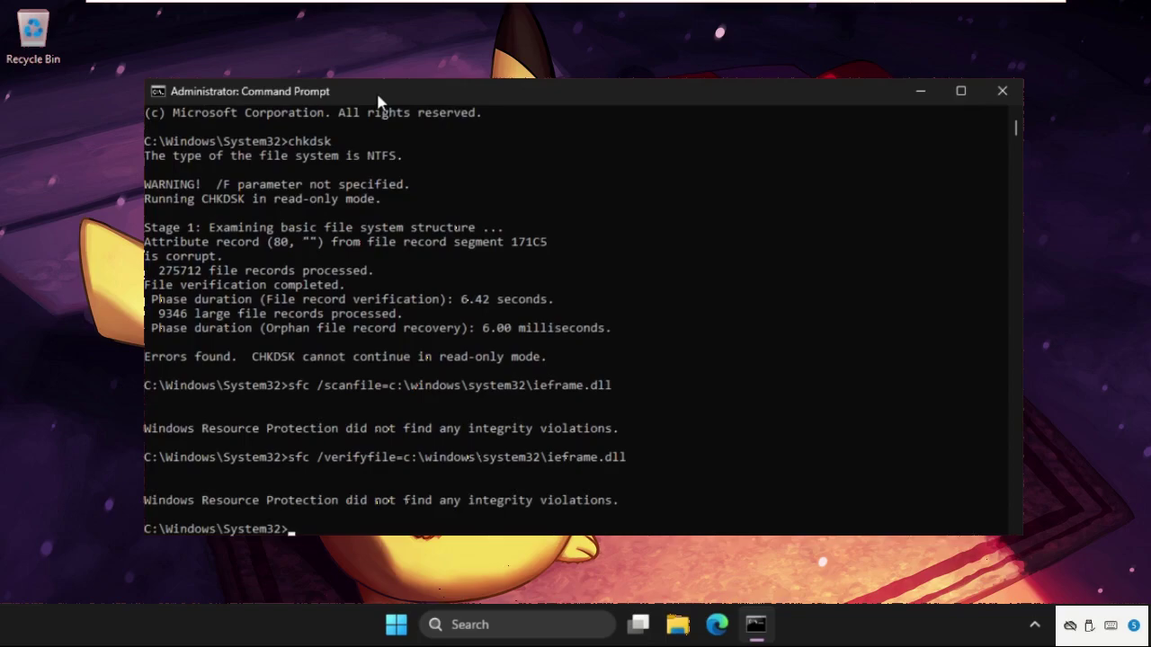
Step: Start the full sfc /scannow system scan and reposition the Command Prompt window
type("sfc /scannow")
key("Return")
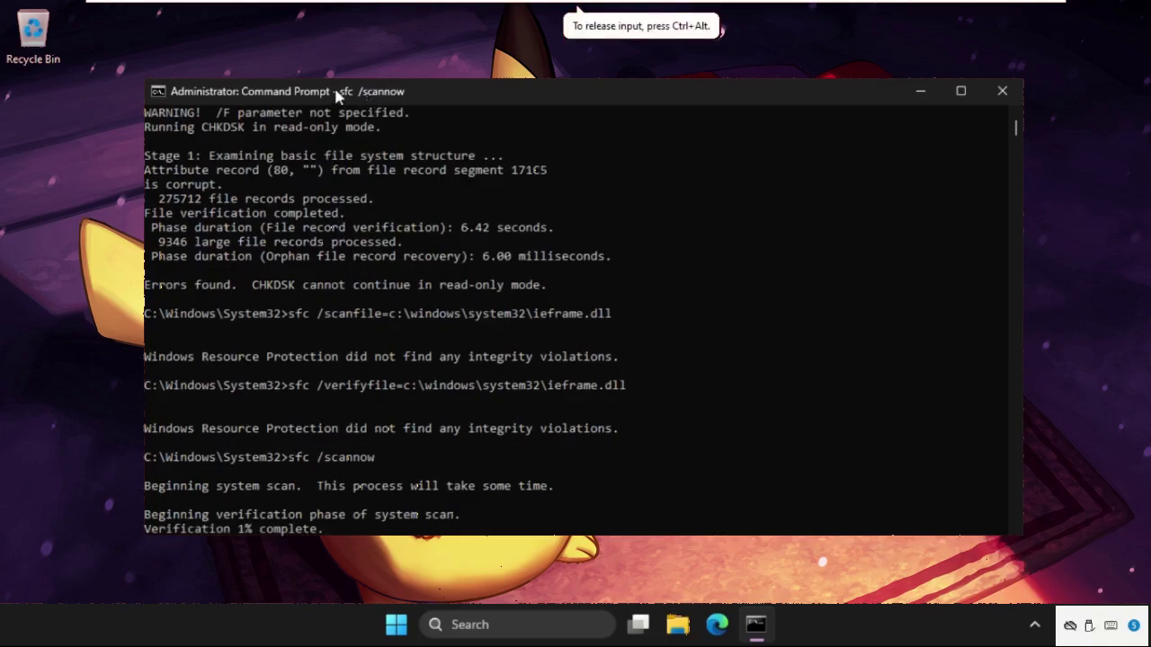
left_click_drag(338, 96, 371, 70)
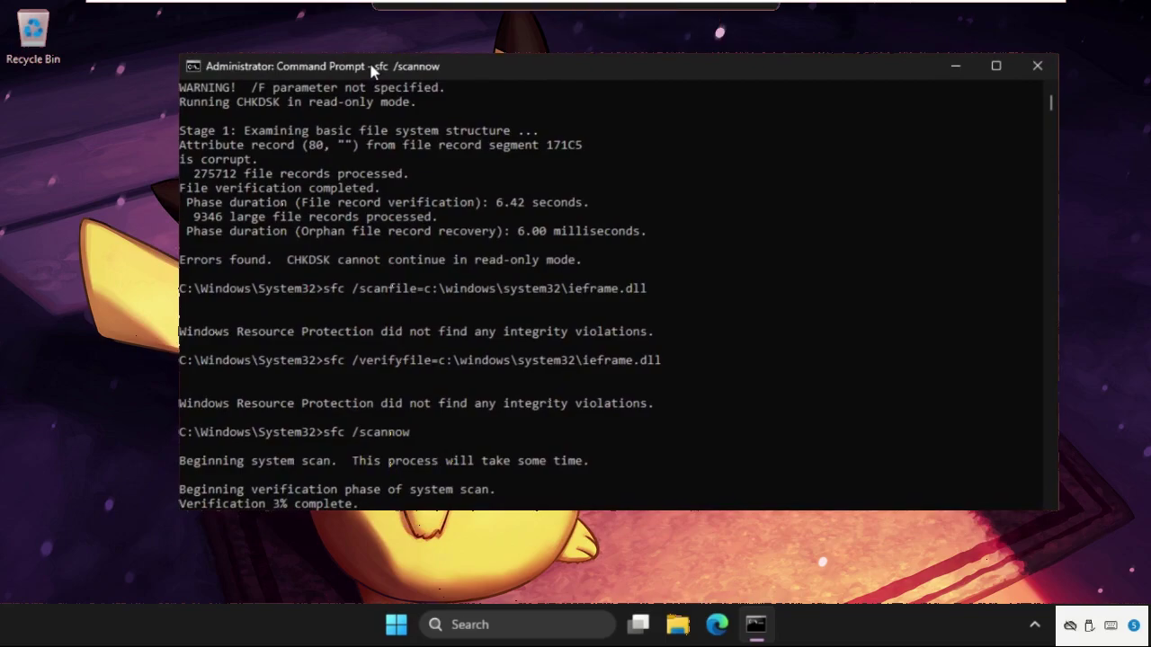
left_click_drag(369, 72, 357, 72)
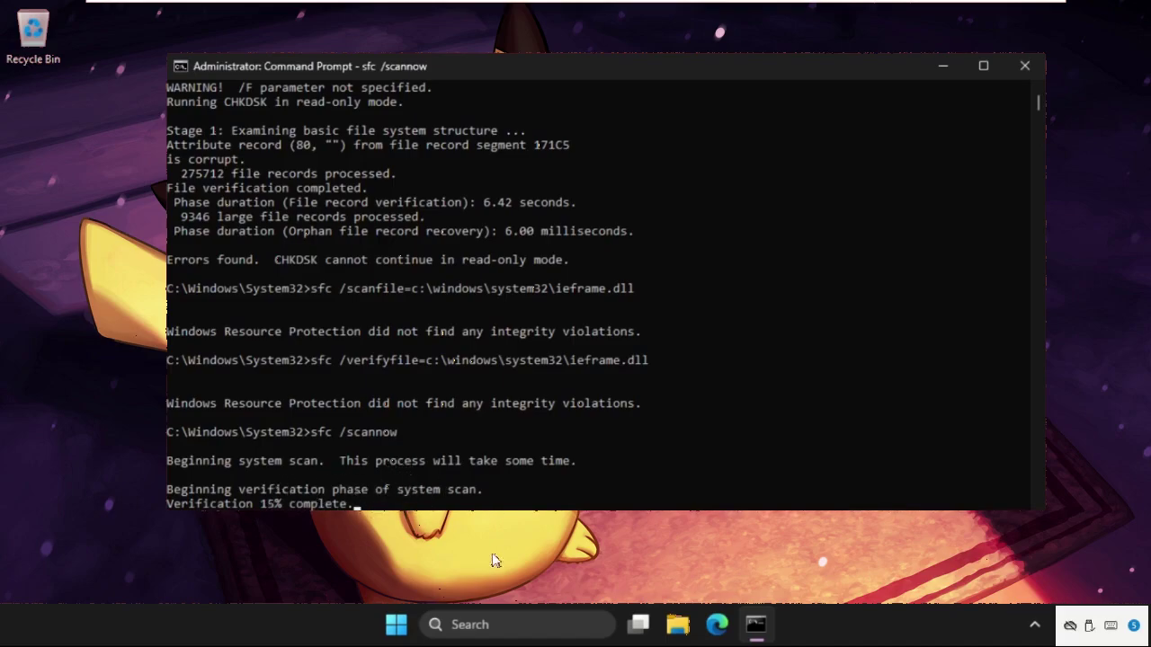
Step: Open Device Manager from a Windows search for 'device'
left_click(487, 626)
type("devi")
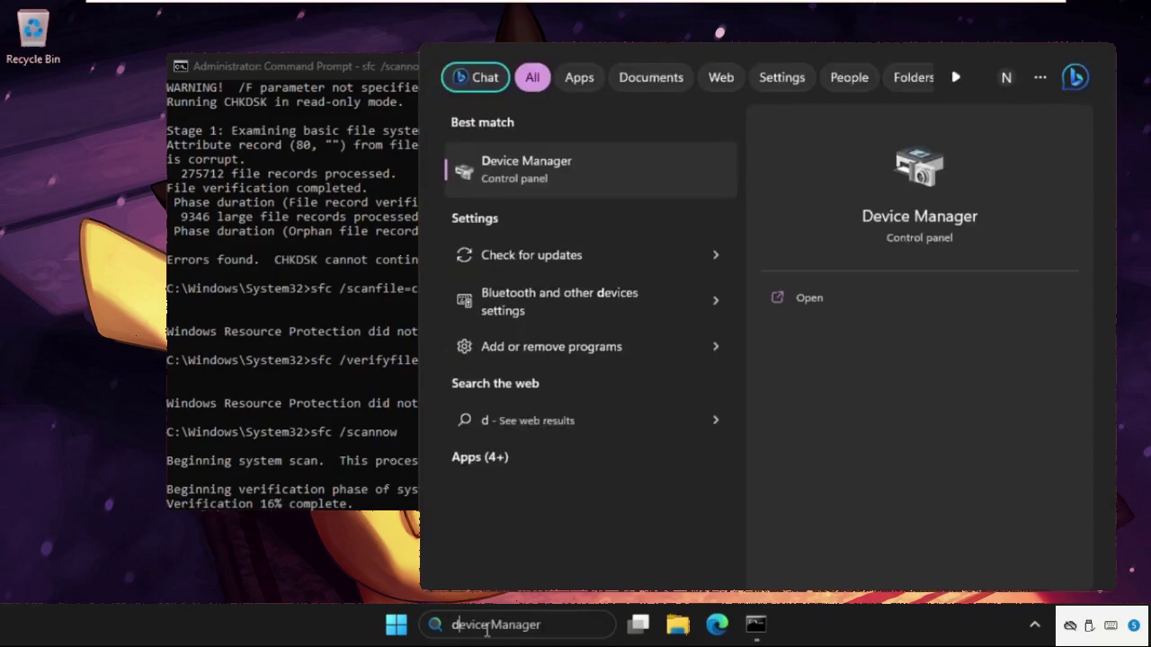
type("ce")
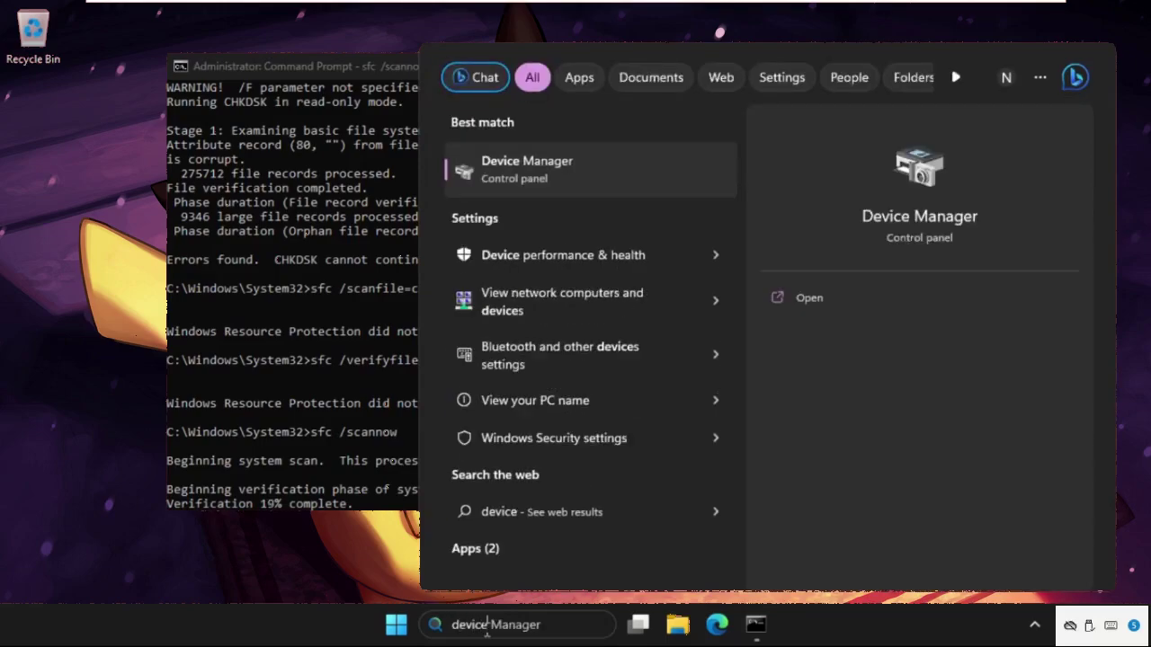
left_click(556, 169)
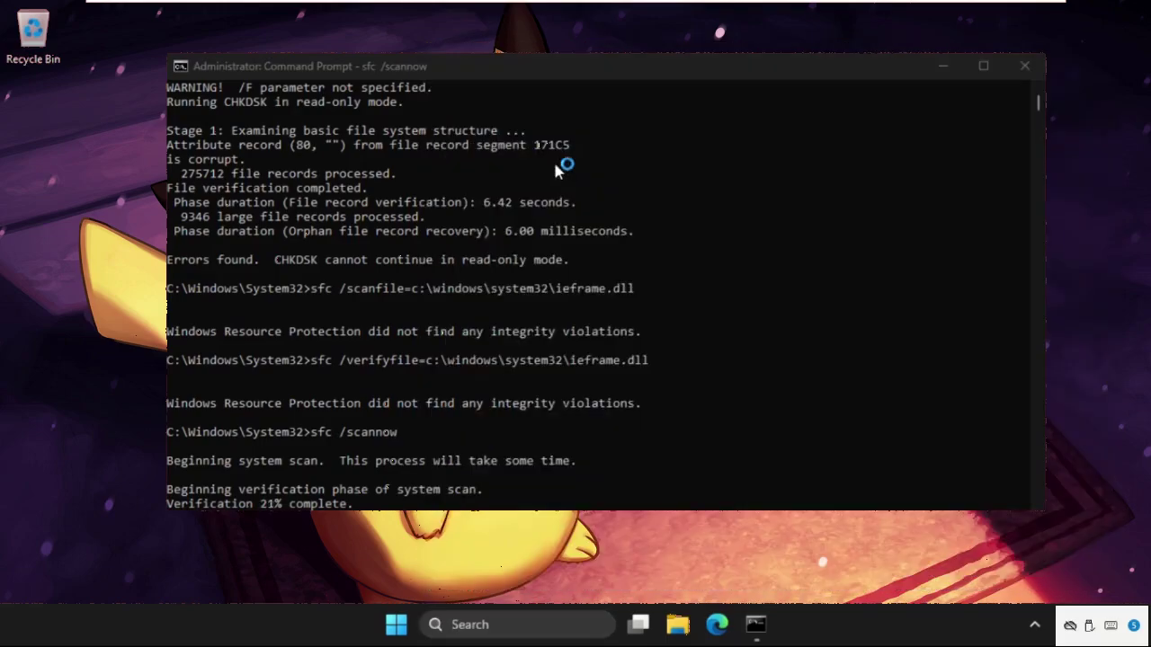
left_click_drag(333, 69, 510, 62)
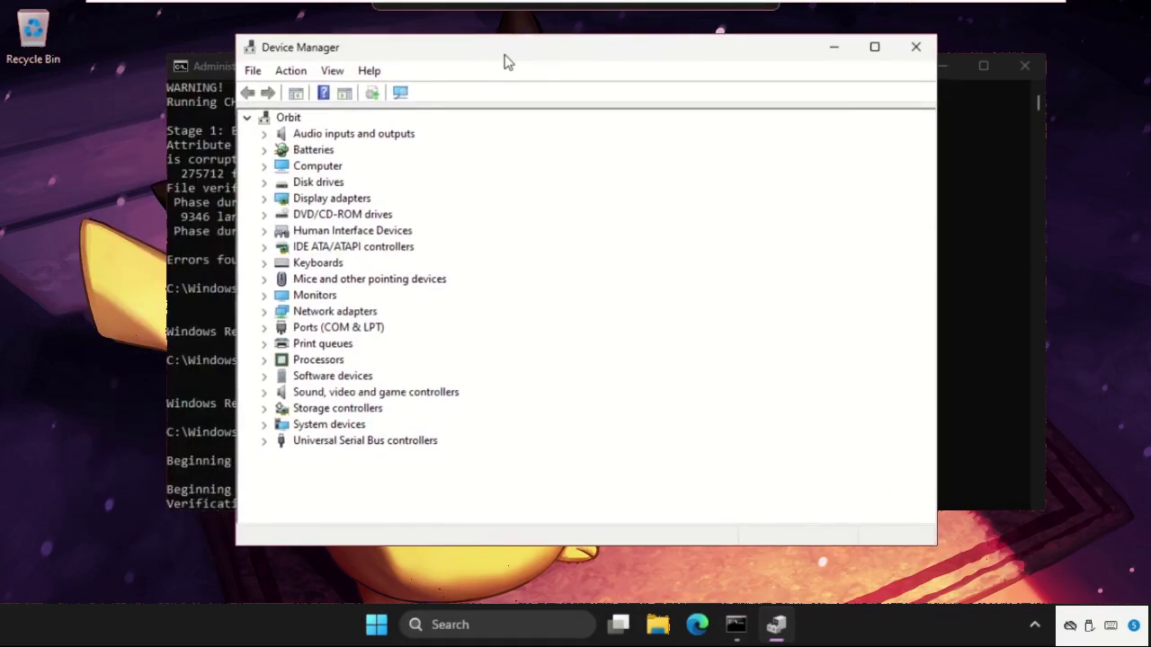
Step: Auto-search for a newer Generic Monitor driver; Windows reports the best driver is already installed
left_click(264, 297)
right_click(341, 315)
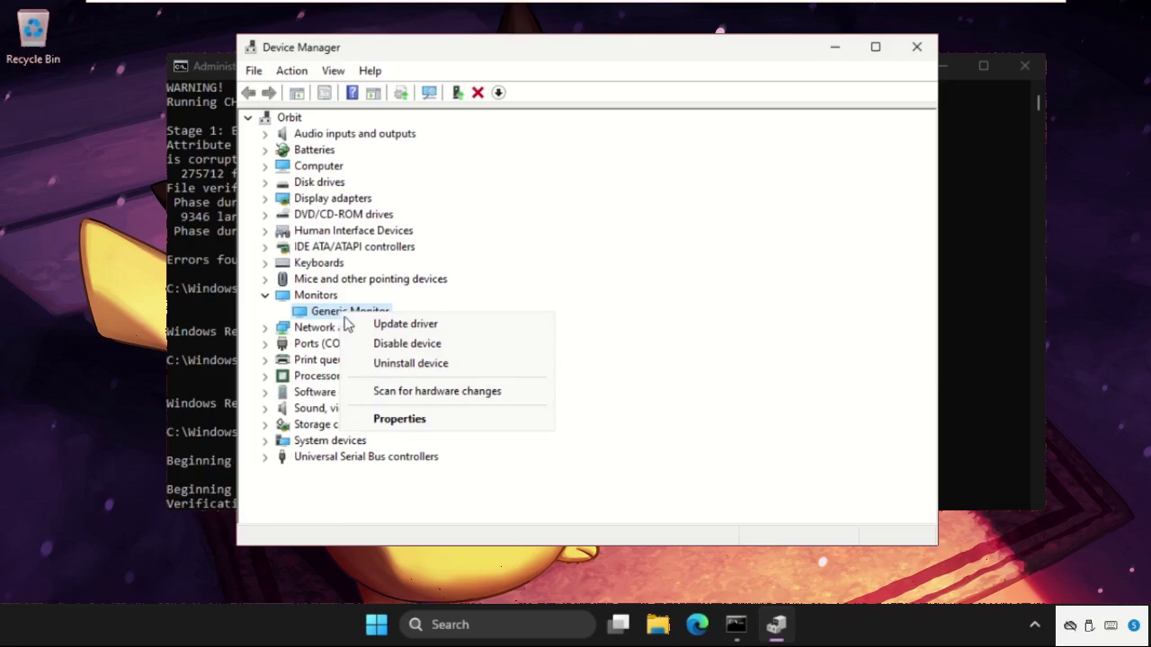
left_click(426, 418)
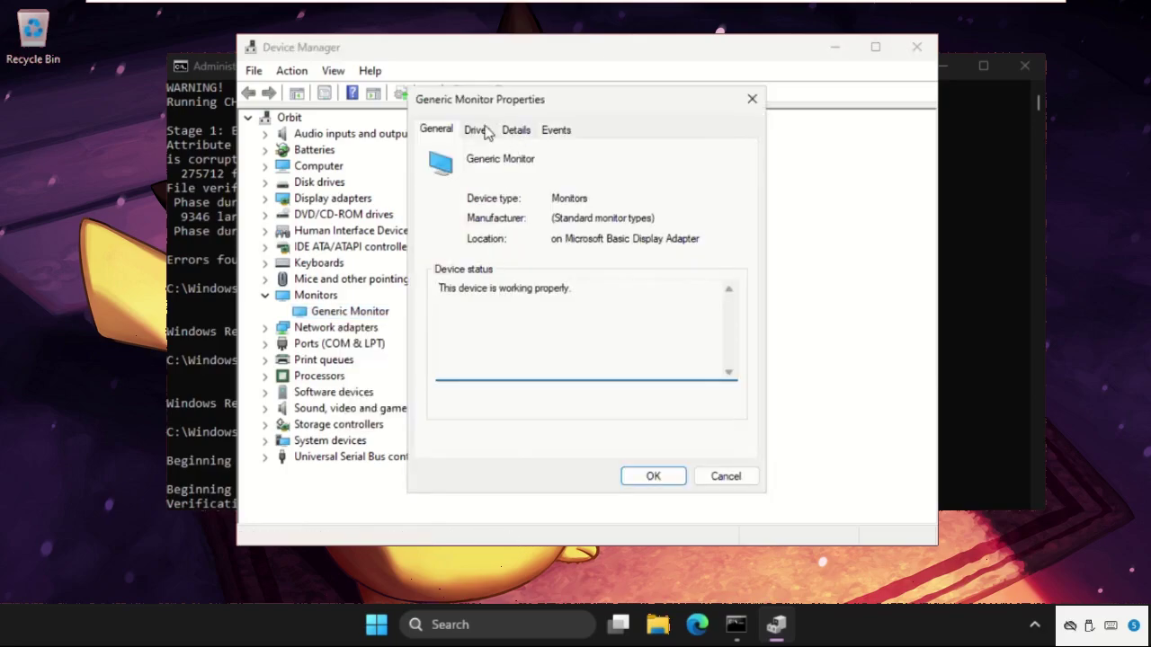
left_click(487, 130)
left_click(485, 331)
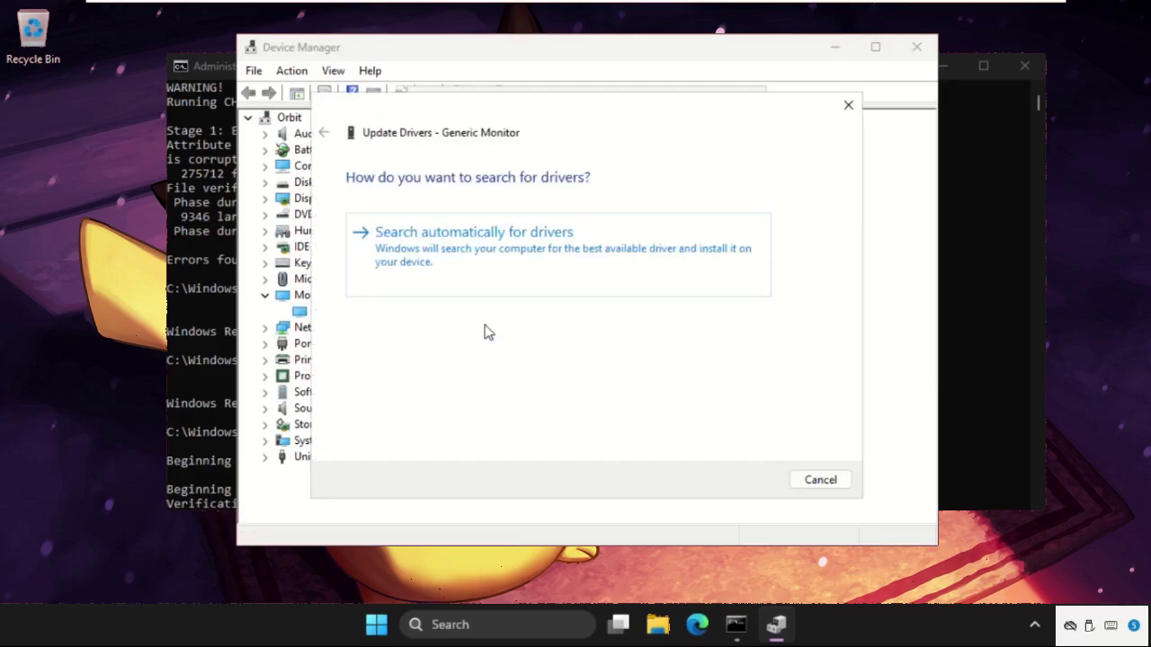
left_click_drag(491, 114, 736, 137)
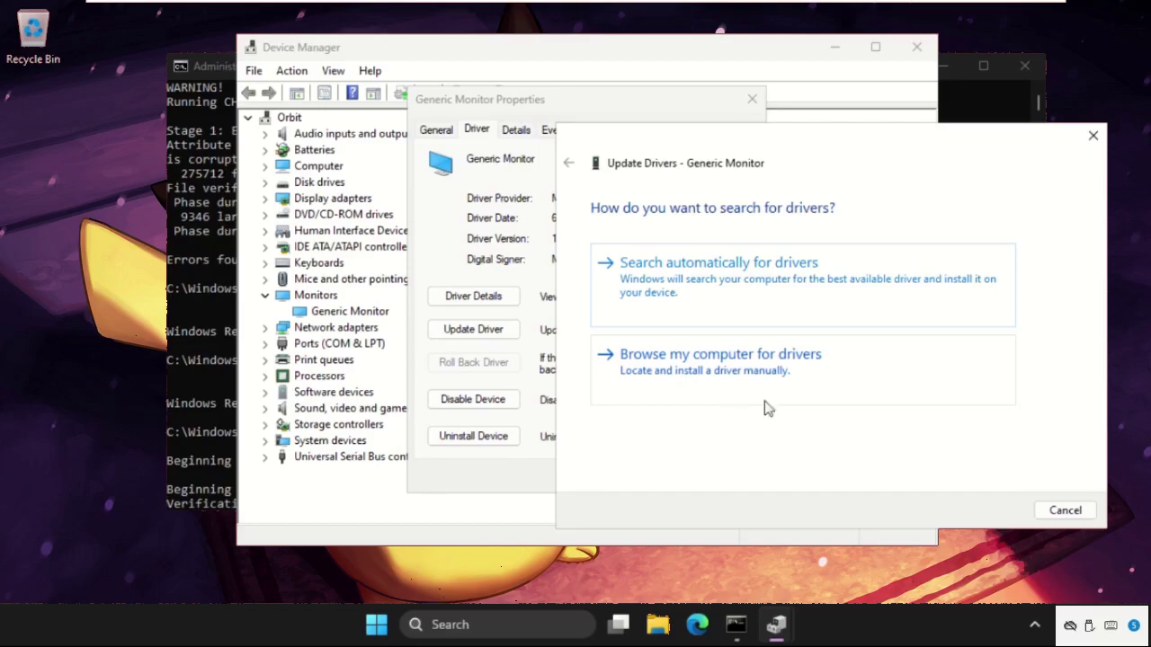
left_click(710, 297)
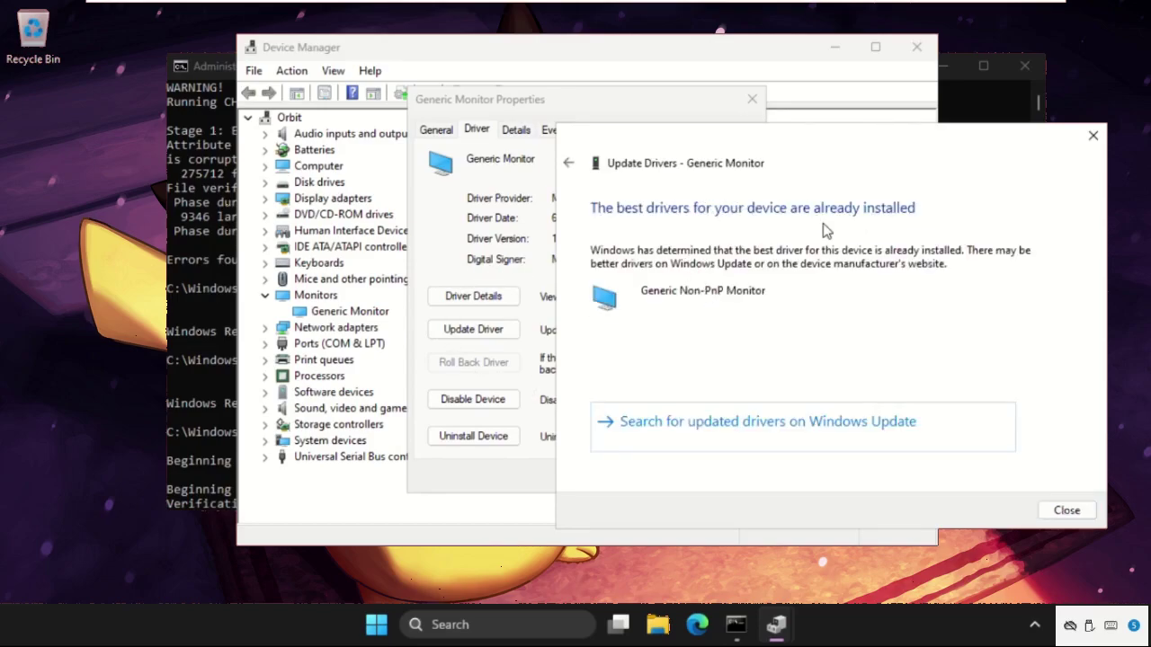
Step: Close the monitor dialogs, auto-search drivers for Microsoft Basic Display Adapter, then close its windows
left_click(1094, 135)
left_click(752, 99)
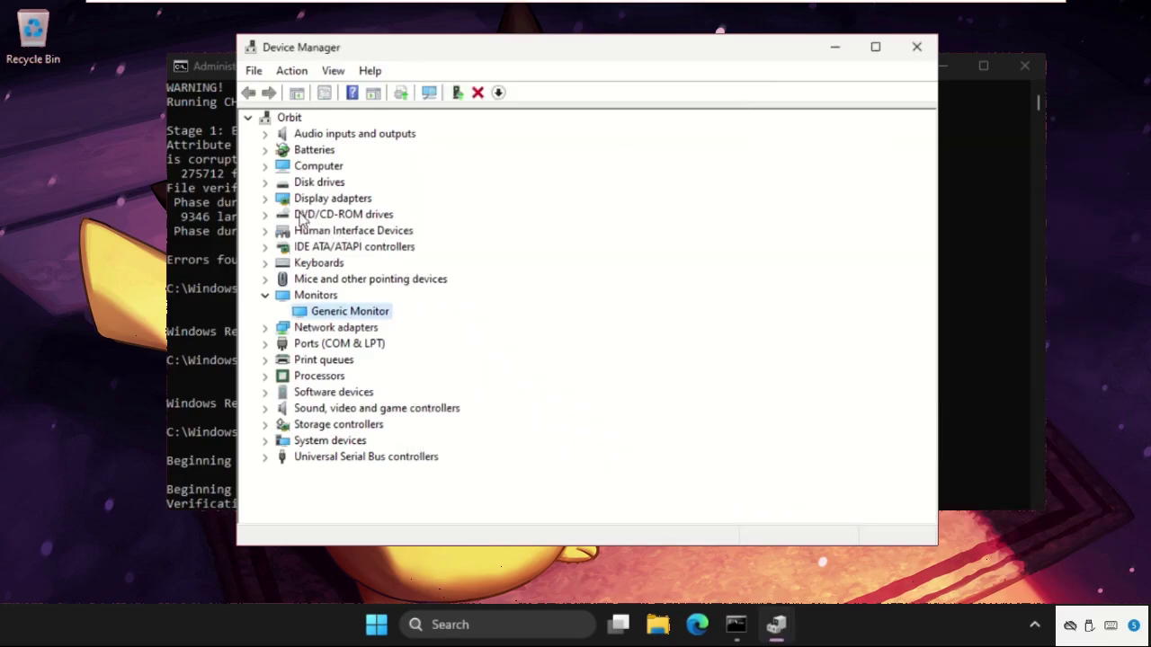
left_click(265, 198)
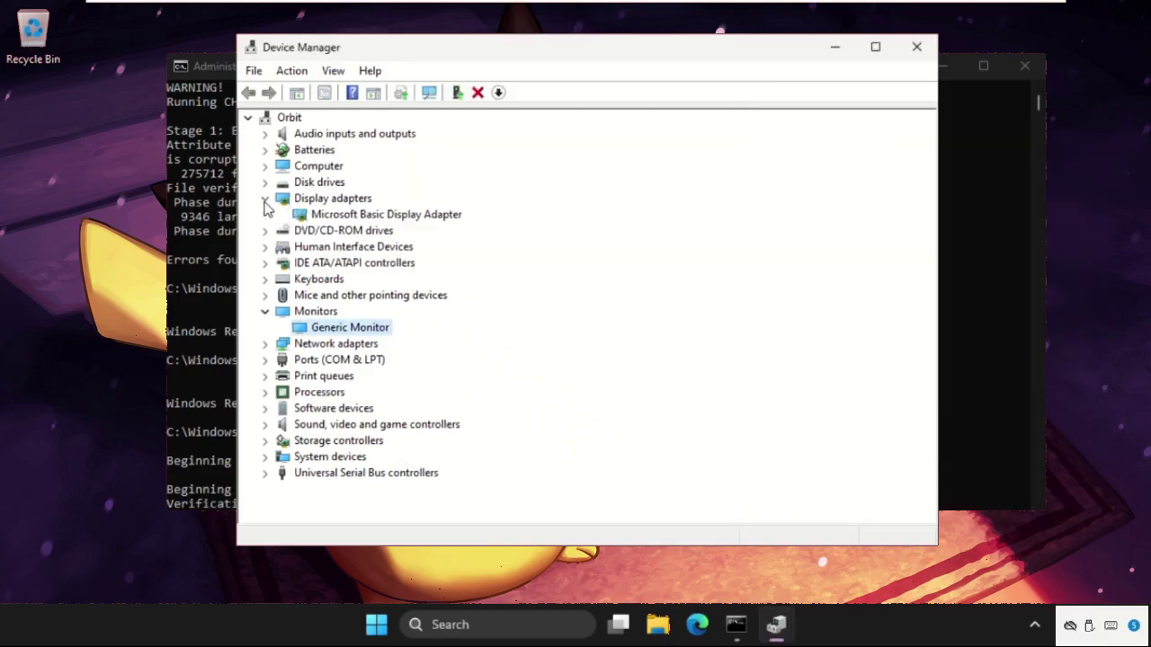
right_click(351, 216)
left_click(409, 320)
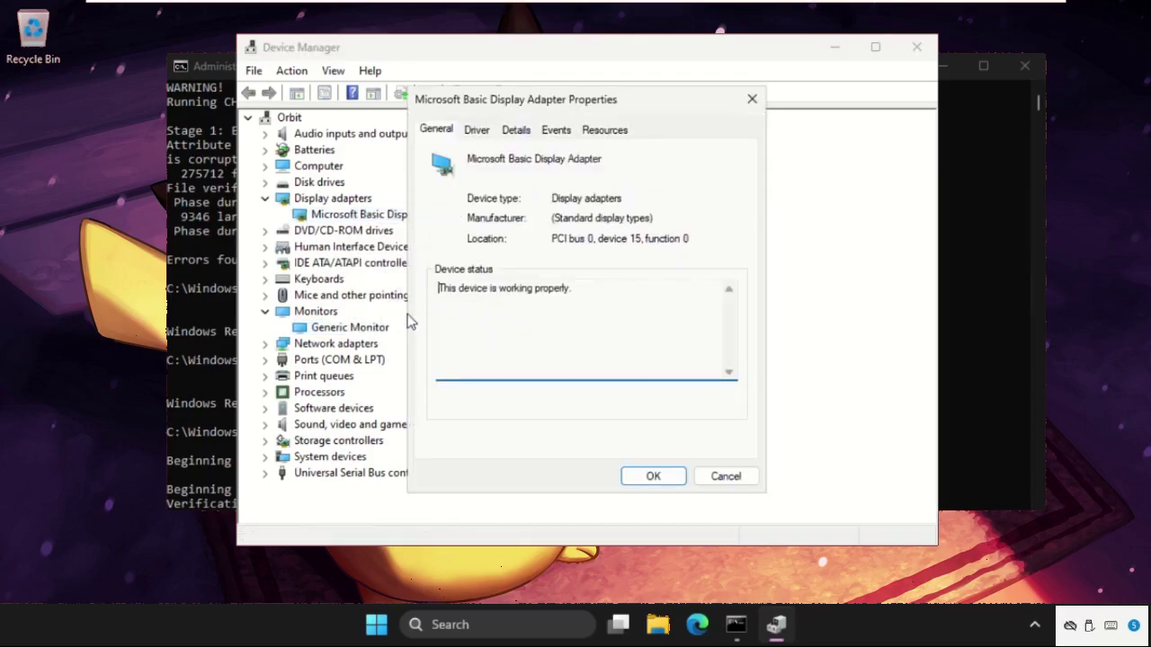
left_click(484, 133)
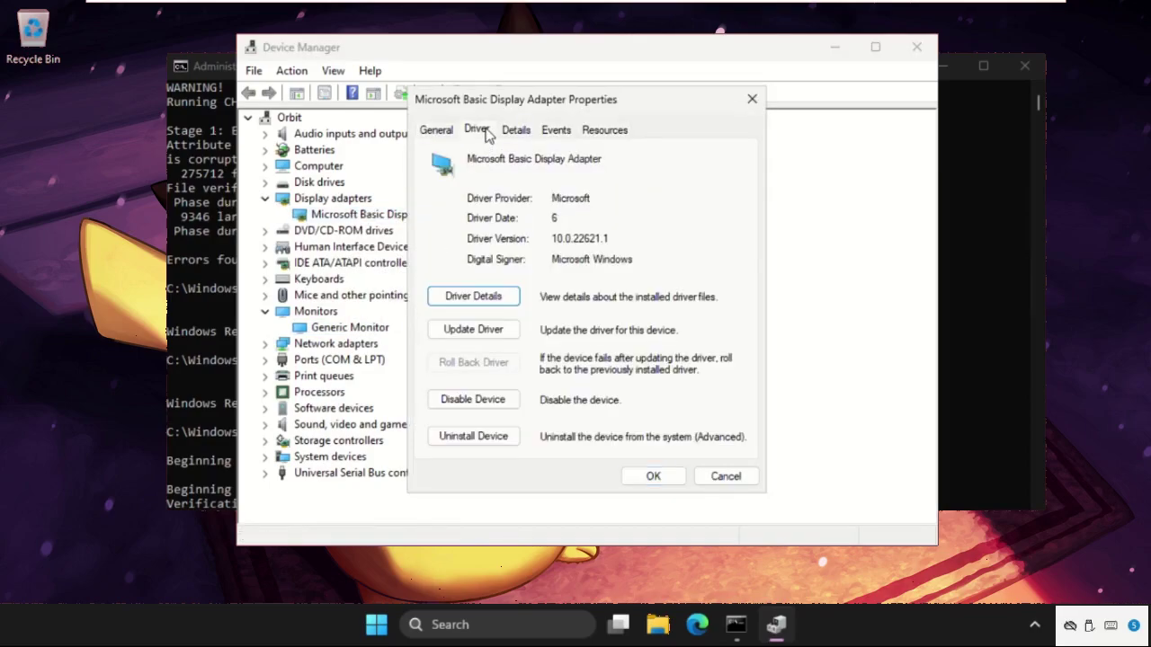
left_click(474, 329)
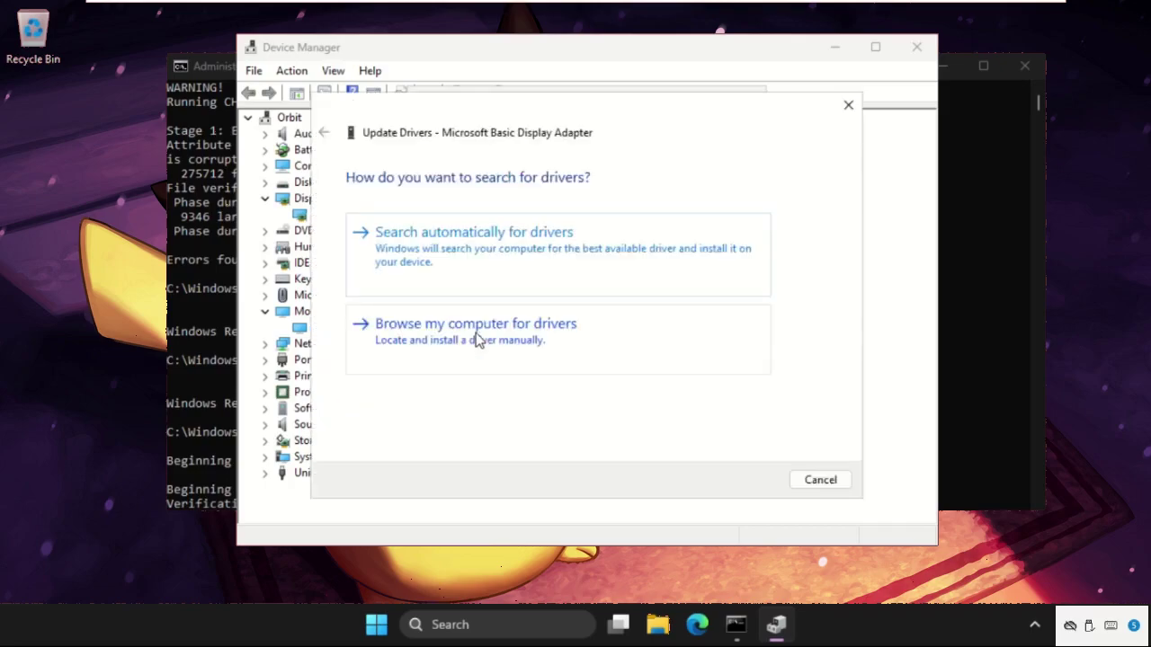
left_click(483, 278)
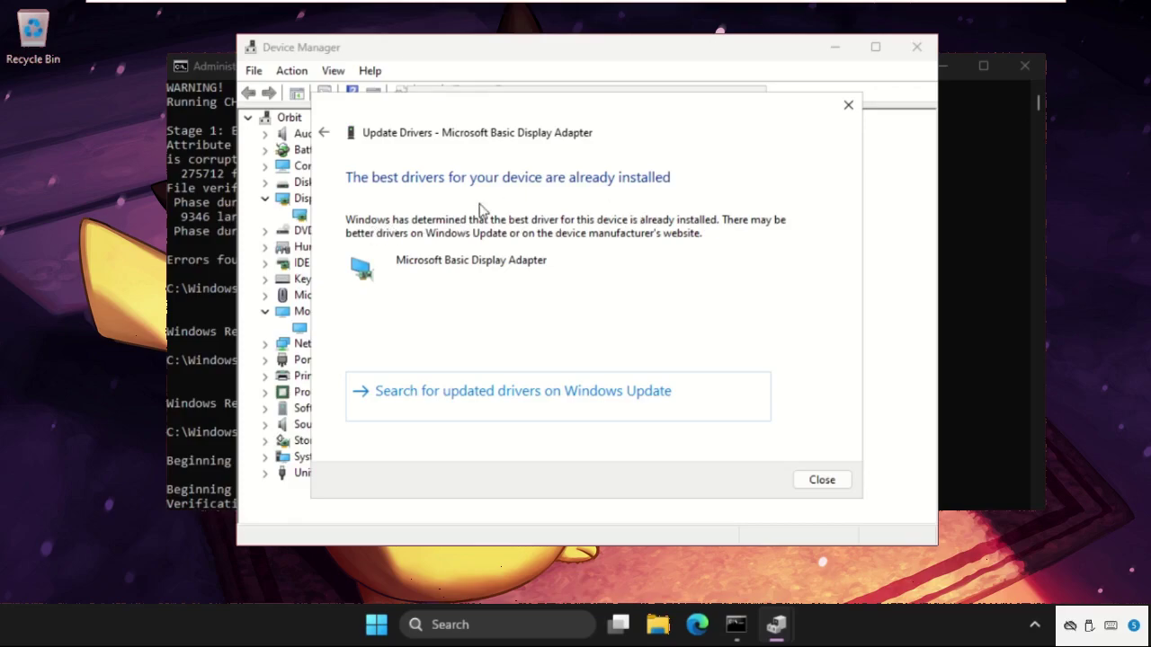
left_click(846, 106)
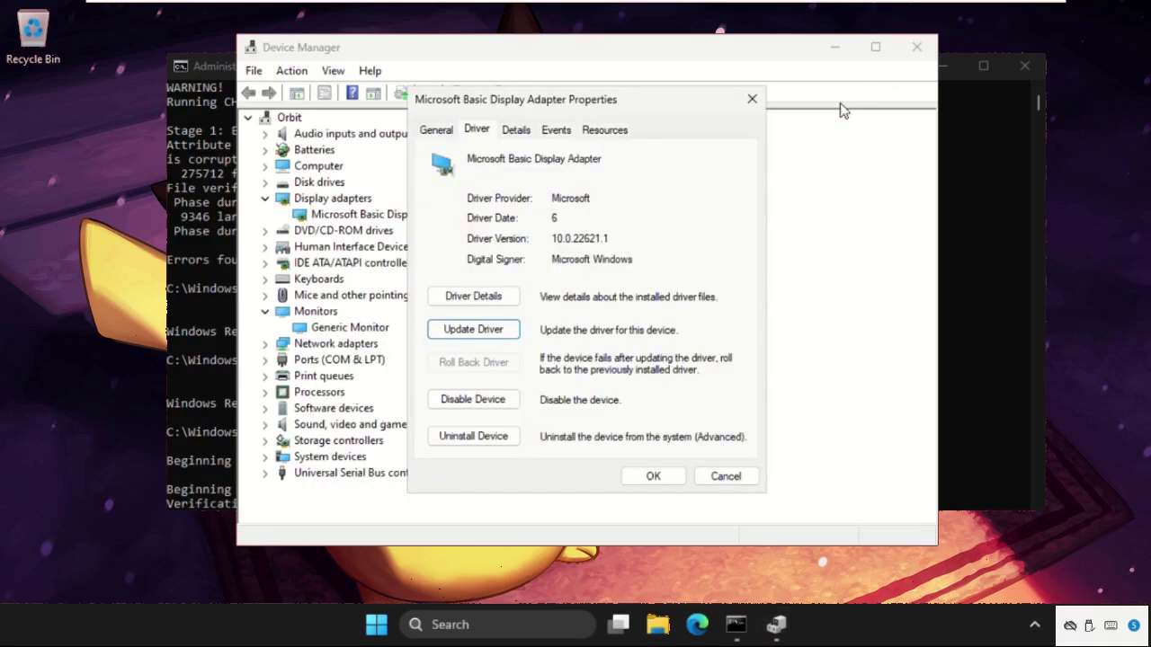
left_click(752, 99)
Step: Close Device Manager and show the Start menu's power options for restarting
left_click(916, 47)
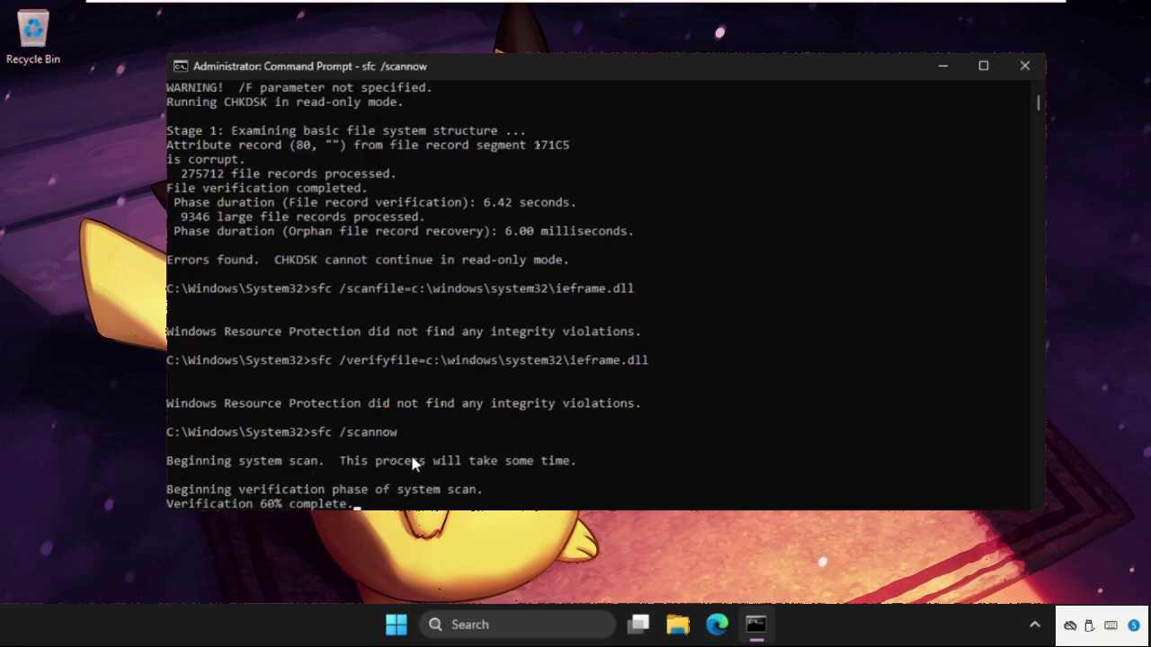
left_click(398, 629)
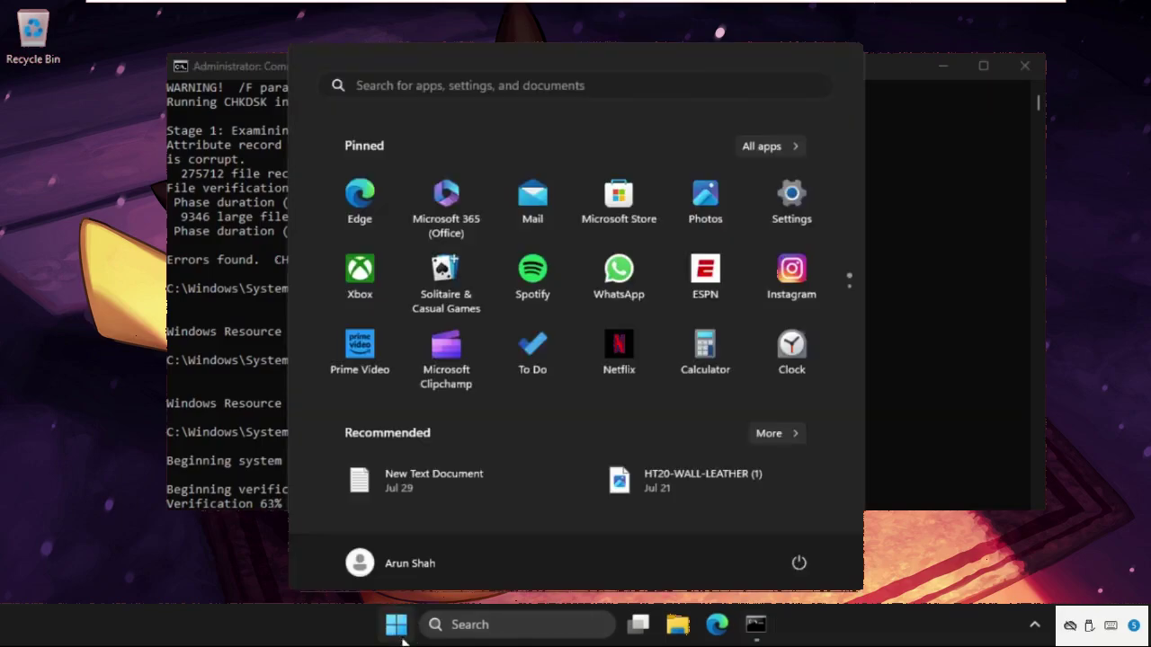
left_click(800, 565)
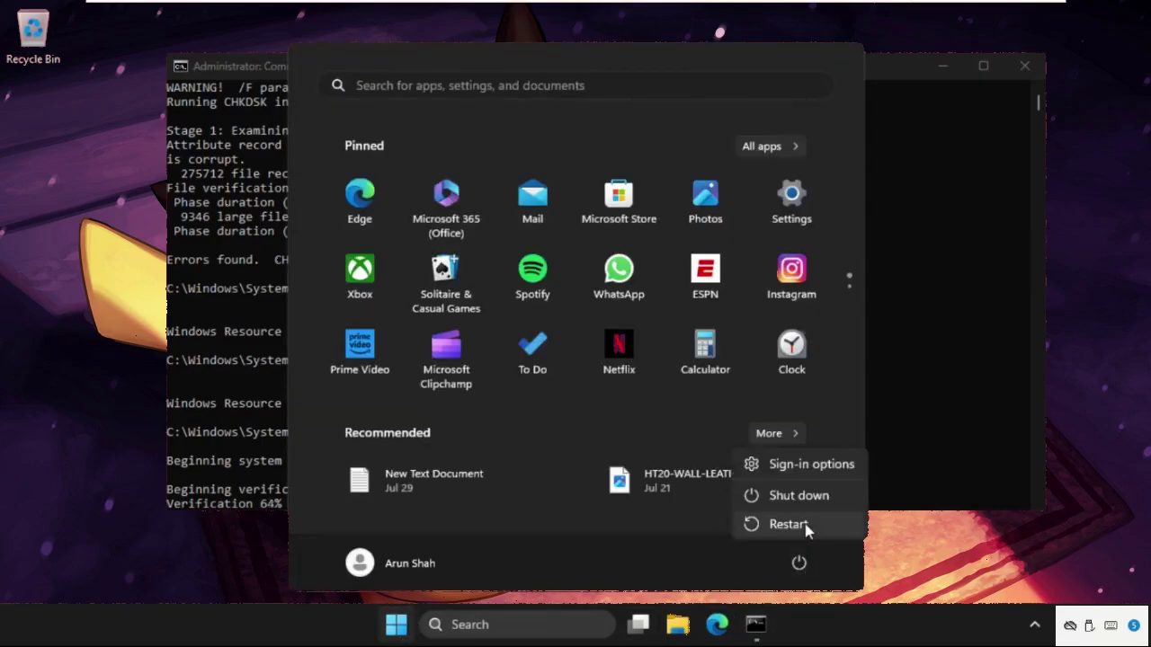